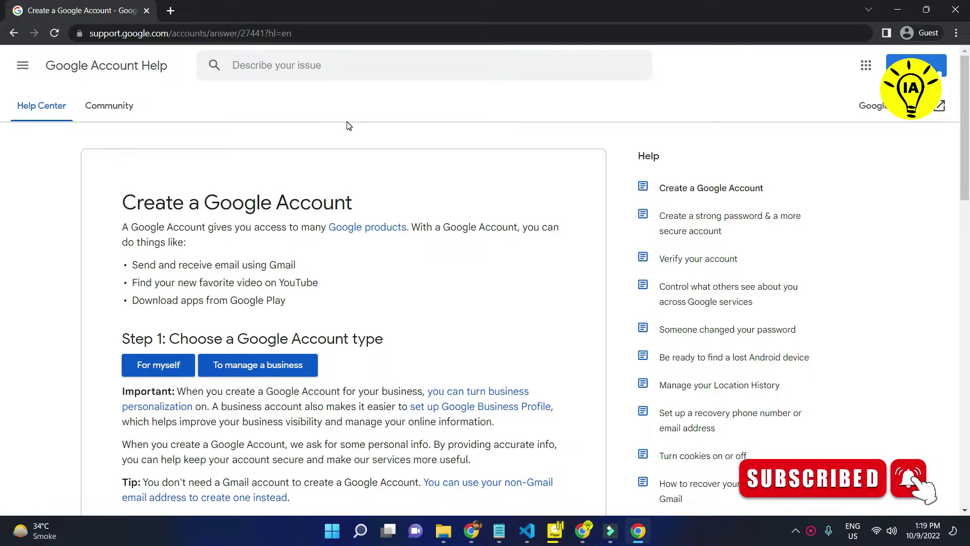
- Search Google for 'sign up gmail' and scroll through the results
{"action": "scroll", "coordinate": [348, 125], "scroll_direction": "down", "scroll_amount": 10}
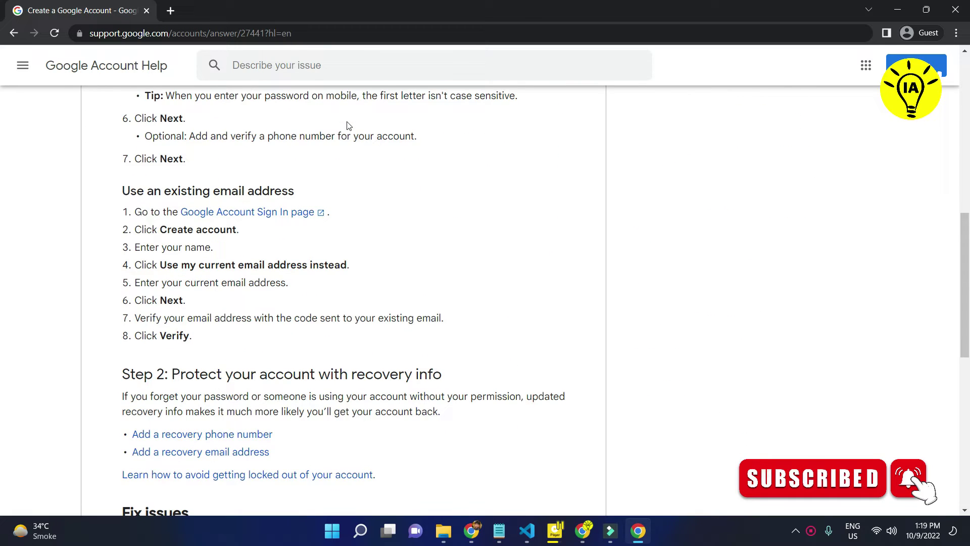
{"action": "scroll", "coordinate": [348, 125], "scroll_direction": "up", "scroll_amount": 2}
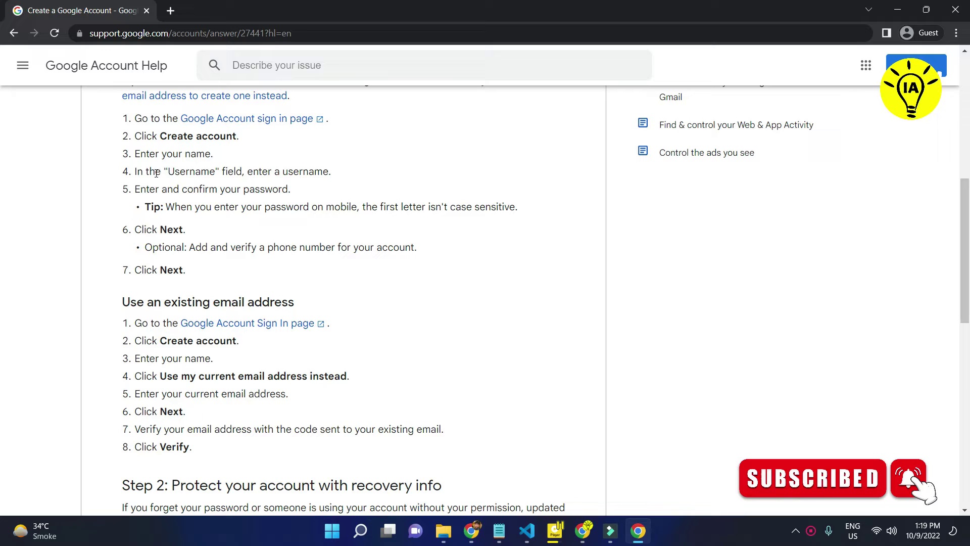
{"action": "scroll", "coordinate": [239, 424], "scroll_direction": "down", "scroll_amount": 8}
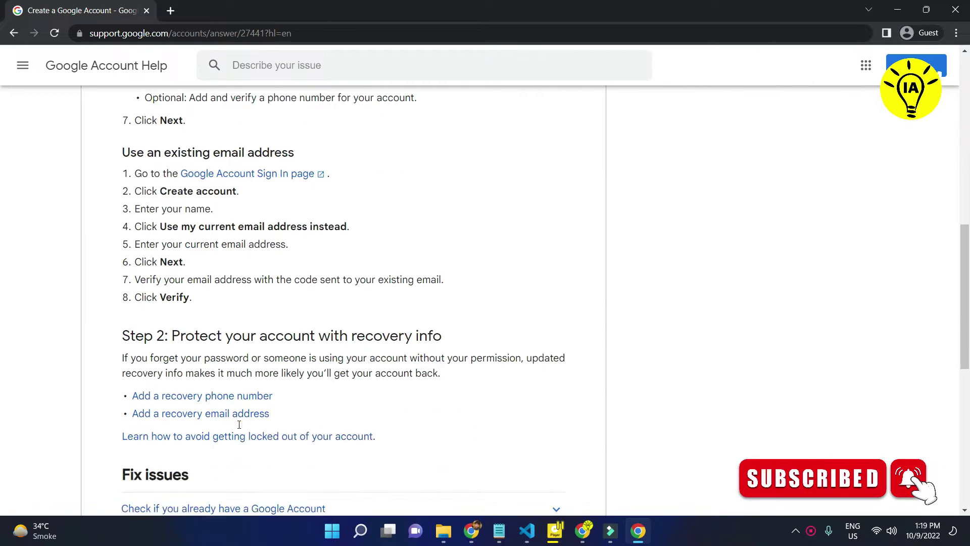
{"action": "scroll", "coordinate": [239, 425], "scroll_direction": "down", "scroll_amount": 4}
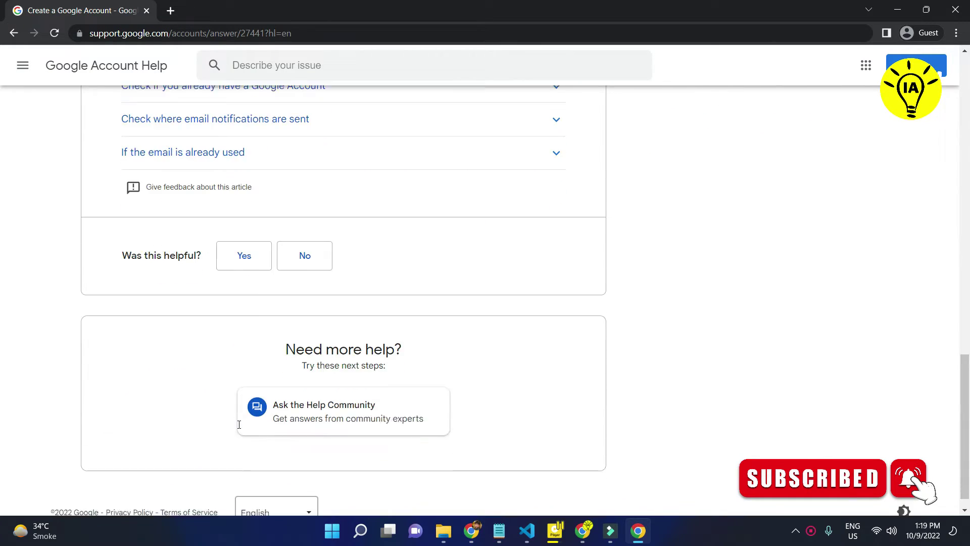
{"action": "scroll", "coordinate": [239, 424], "scroll_direction": "up", "scroll_amount": 20}
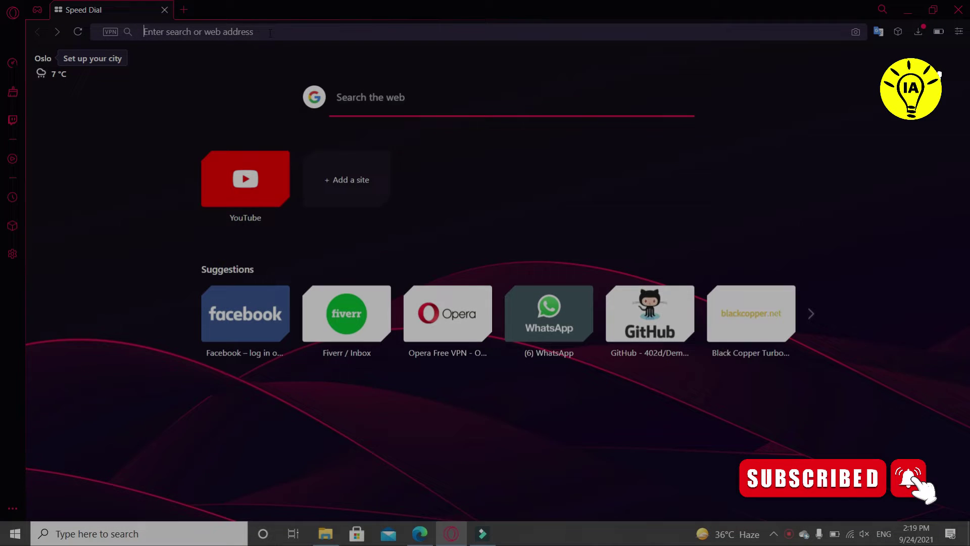
{"action": "left_click", "coordinate": [270, 33]}
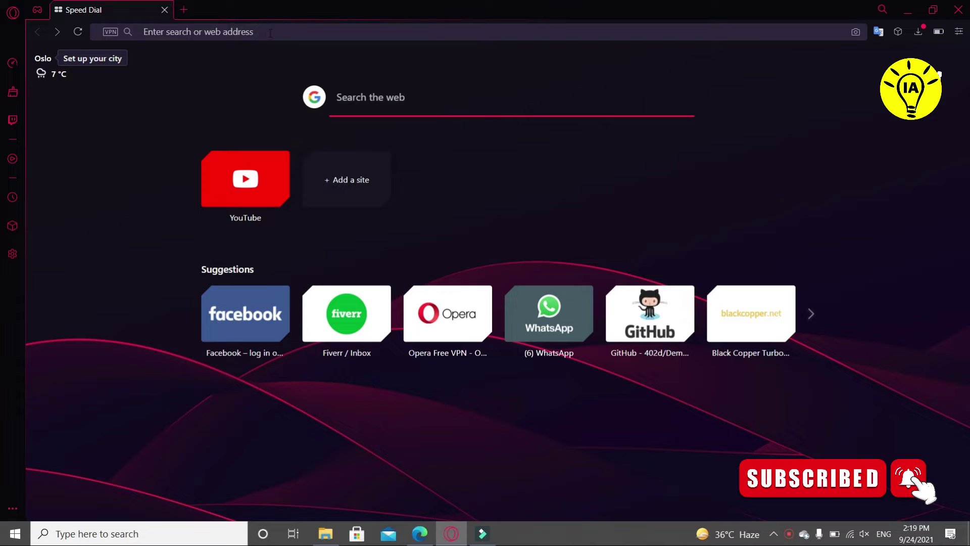
{"action": "left_click", "coordinate": [270, 33]}
{"action": "type", "text": "s"}
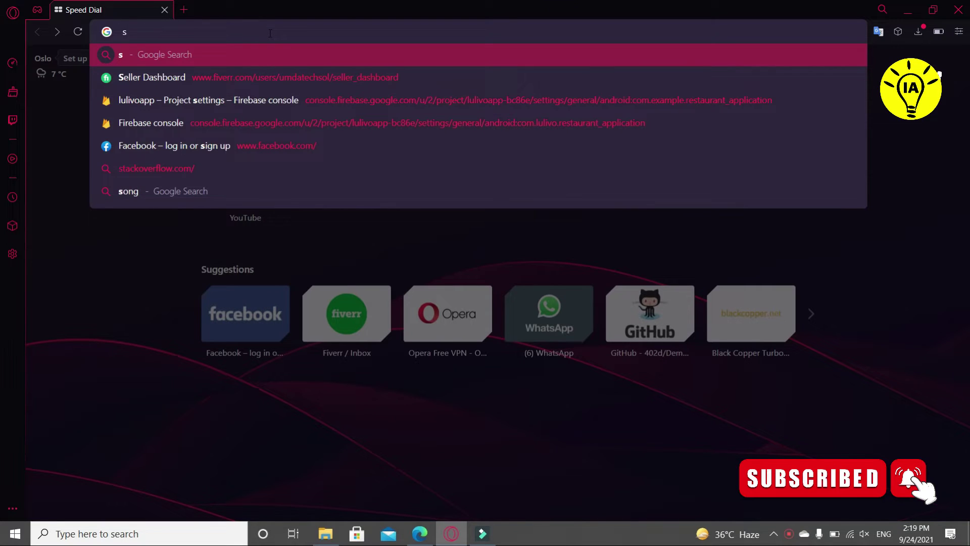
{"action": "type", "text": "ign up"}
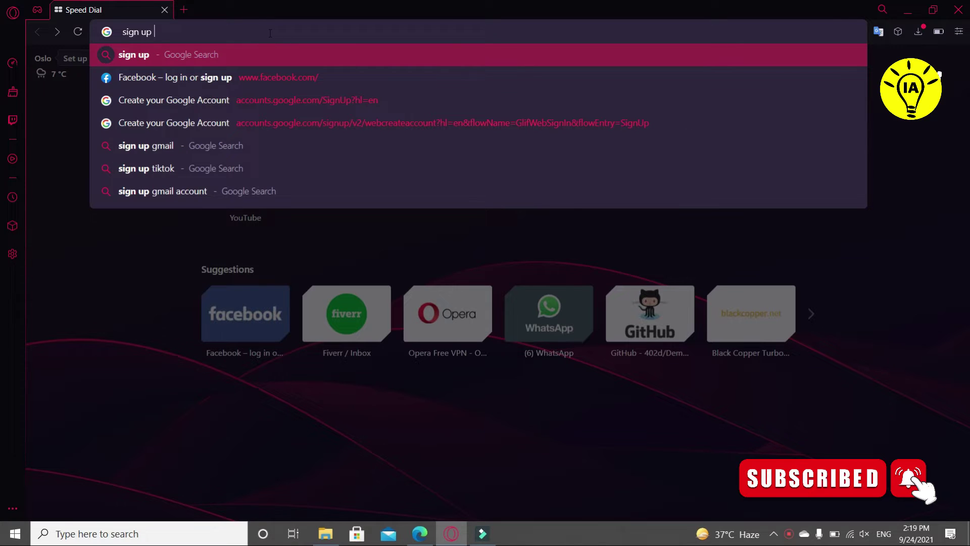
{"action": "type", "text": " gmail"}
{"action": "key", "text": "Return"}
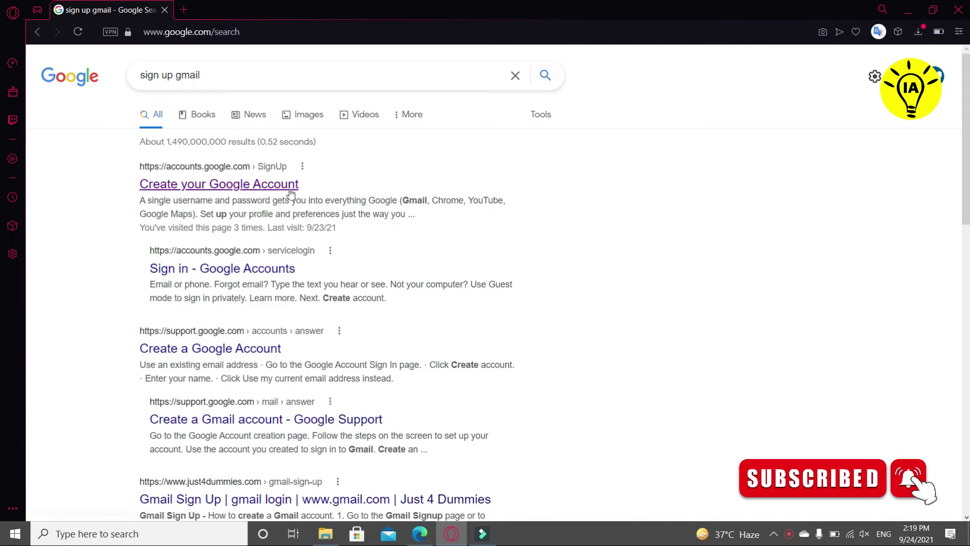
{"action": "scroll", "coordinate": [289, 247], "scroll_direction": "down", "scroll_amount": 7}
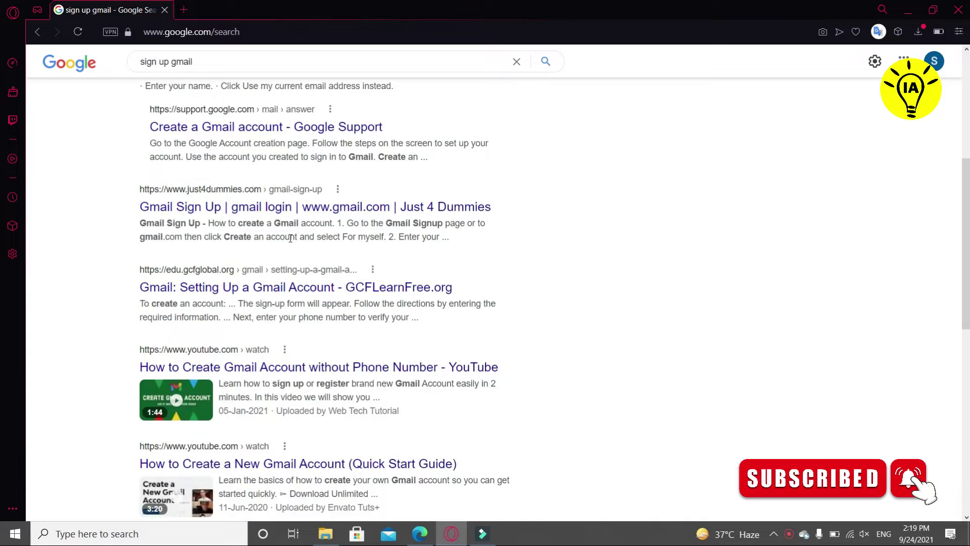
{"action": "scroll", "coordinate": [290, 238], "scroll_direction": "up", "scroll_amount": 7}
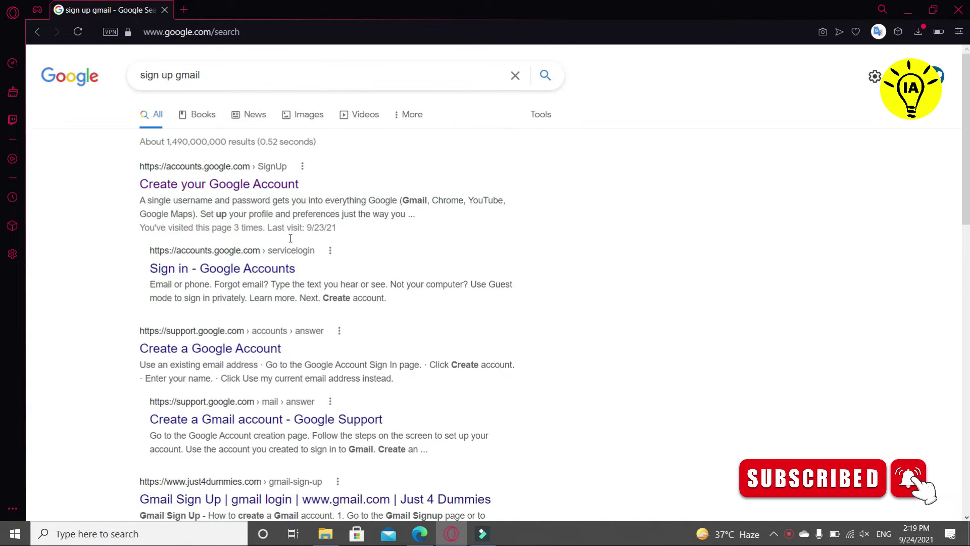
- Open the Create your Google Account page and enter the first and last name
{"action": "left_click", "coordinate": [218, 184]}
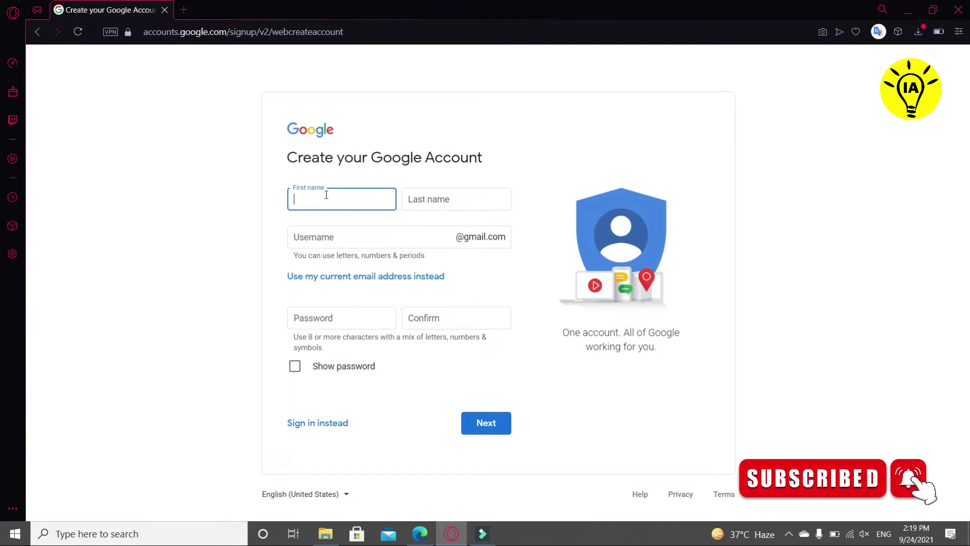
{"action": "type", "text": "Tech"}
{"action": "left_click", "coordinate": [420, 201]}
{"action": "type", "text": "St"}
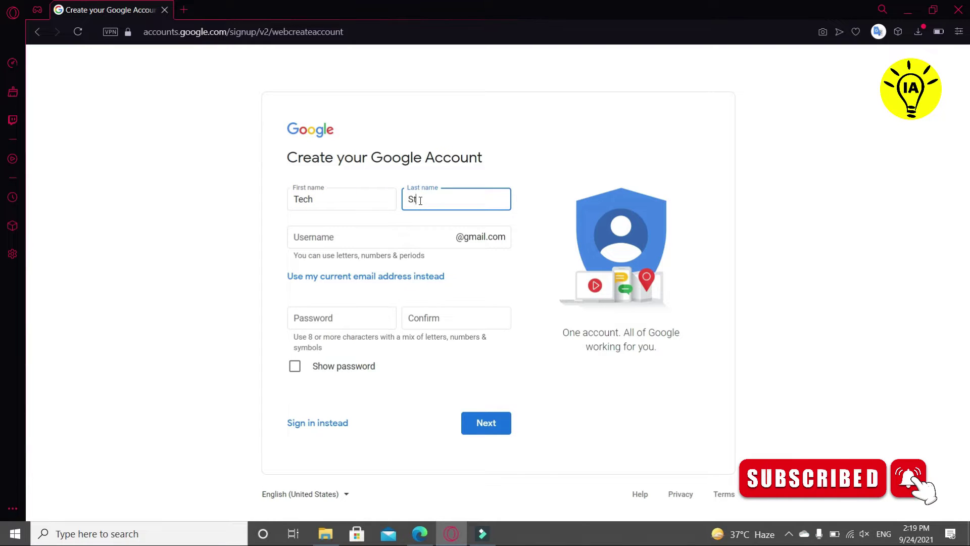
{"action": "type", "text": "uff"}
- Choose a Gmail username, trying a few variants before settling on one
{"action": "left_click", "coordinate": [388, 235]}
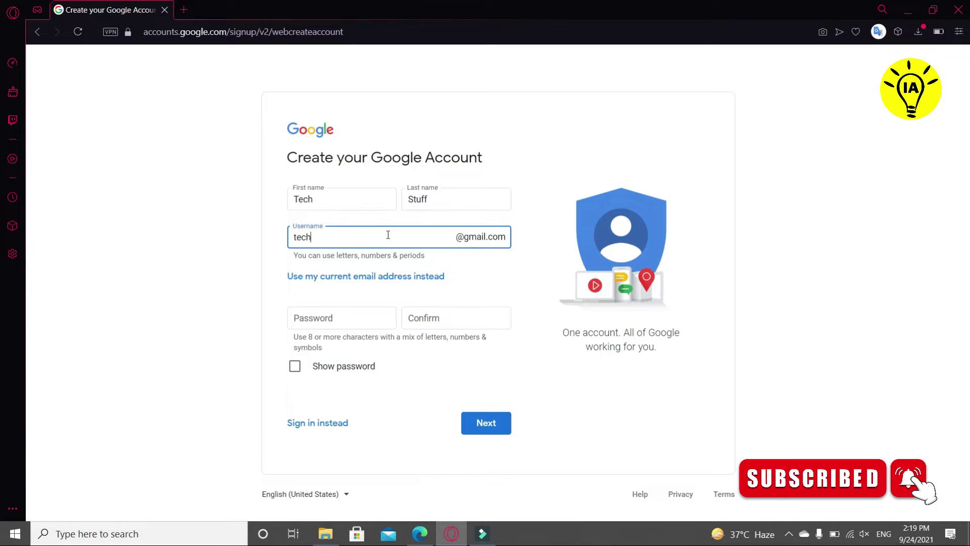
{"action": "key", "text": "BackSpace"}
{"action": "key", "text": "BackSpace"}
{"action": "key", "text": "BackSpace"}
{"action": "key", "text": "BackSpace"}
{"action": "key", "text": "BackSpace"}
{"action": "key", "text": "BackSpace"}
{"action": "key", "text": "BackSpace"}
{"action": "key", "text": "BackSpace"}
{"action": "key", "text": "BackSpace"}
{"action": "key", "text": "BackSpace"}
{"action": "key", "text": "BackSpace"}
{"action": "key", "text": "BackSpace"}
{"action": "key", "text": "BackSpace"}
{"action": "key", "text": "BackSpace"}
{"action": "key", "text": "BackSpace"}
{"action": "key", "text": "BackSpace"}
{"action": "key", "text": "BackSpace"}
{"action": "key", "text": "BackSpace"}
{"action": "key", "text": "BackSpace"}
- Enter the account password and type it again to confirm
{"action": "left_click", "coordinate": [346, 325]}
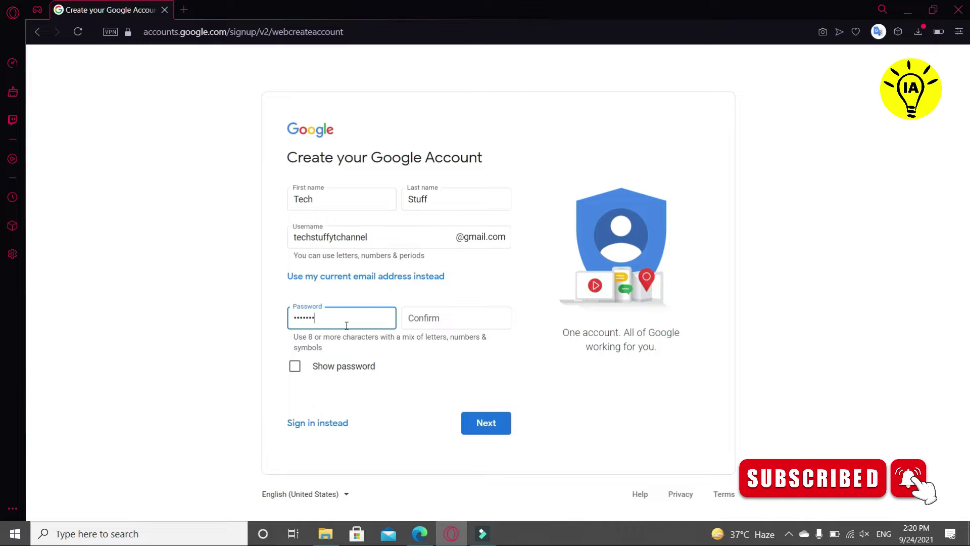
{"action": "type", "text": "•••"}
{"action": "left_click", "coordinate": [422, 319]}
{"action": "type", "text": "•"}
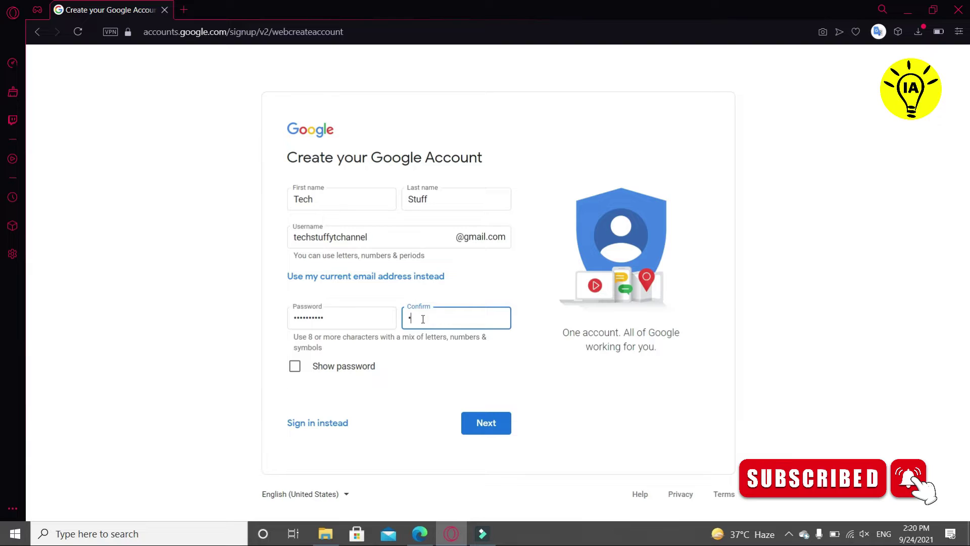
{"action": "type", "text": "••••••••"}
- Submit the name and password, then enter birth year 1995 and gender Male
{"action": "left_click", "coordinate": [494, 429]}
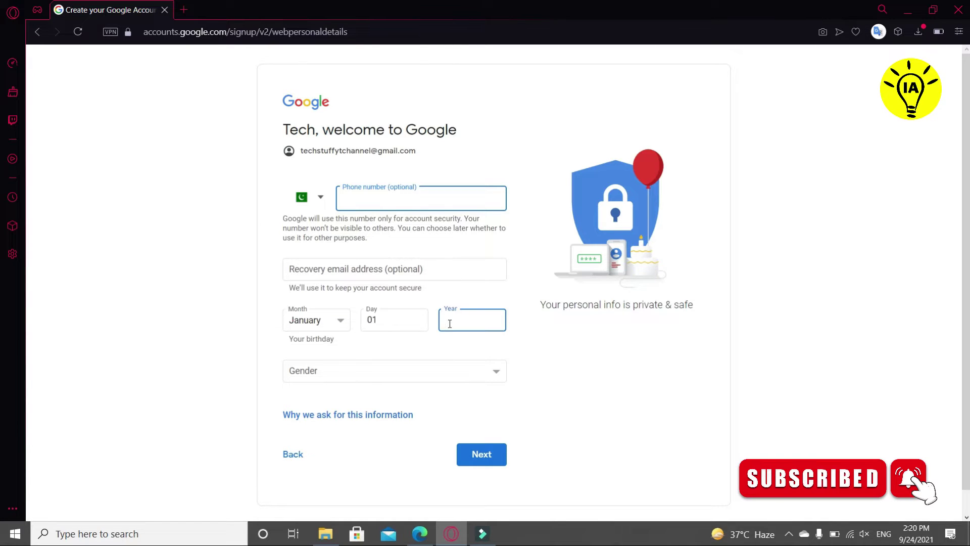
{"action": "type", "text": "1995"}
{"action": "left_click", "coordinate": [478, 372]}
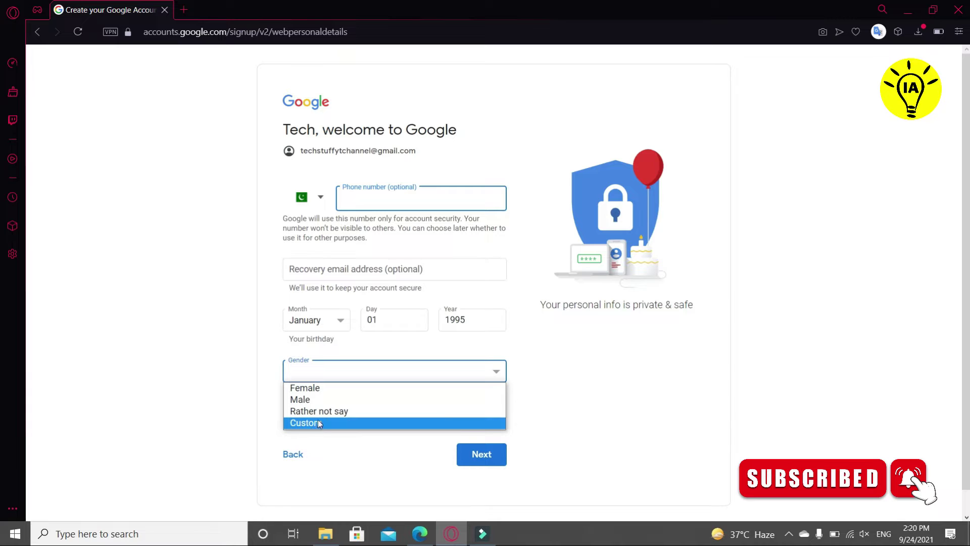
{"action": "left_click", "coordinate": [308, 400]}
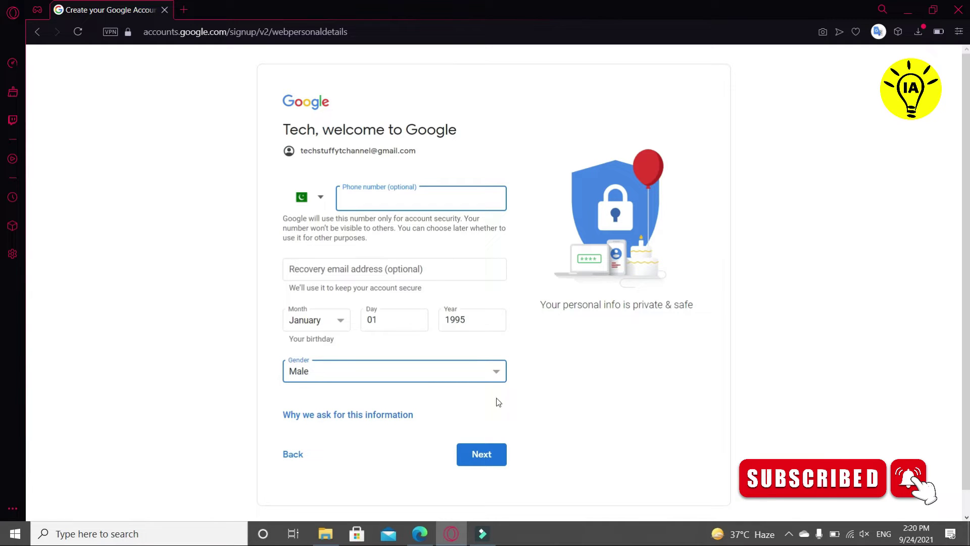
{"action": "scroll", "coordinate": [511, 406], "scroll_direction": "down", "scroll_amount": 1}
- Submit the birthday and gender, then read through and agree to the Privacy and Terms
{"action": "left_click", "coordinate": [493, 435]}
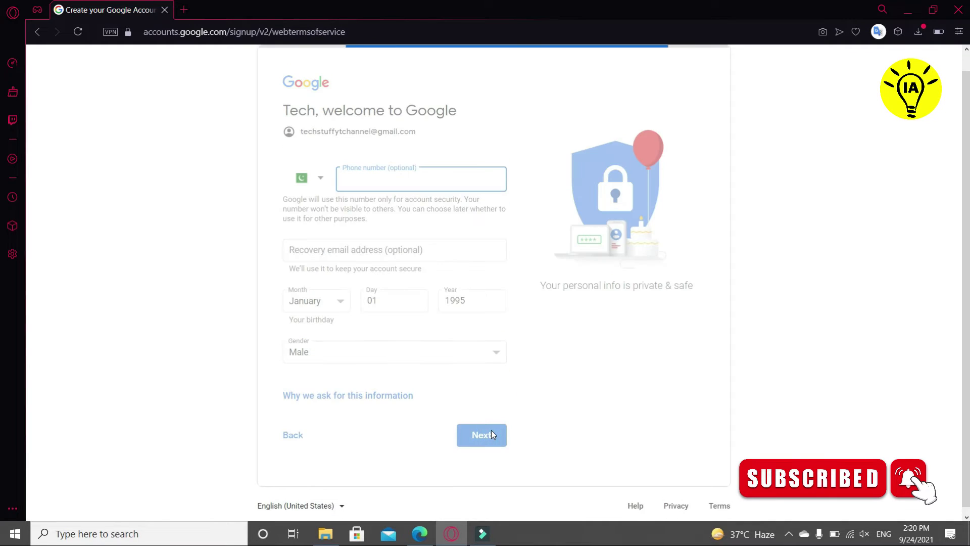
{"action": "scroll", "coordinate": [568, 395], "scroll_direction": "down", "scroll_amount": 12}
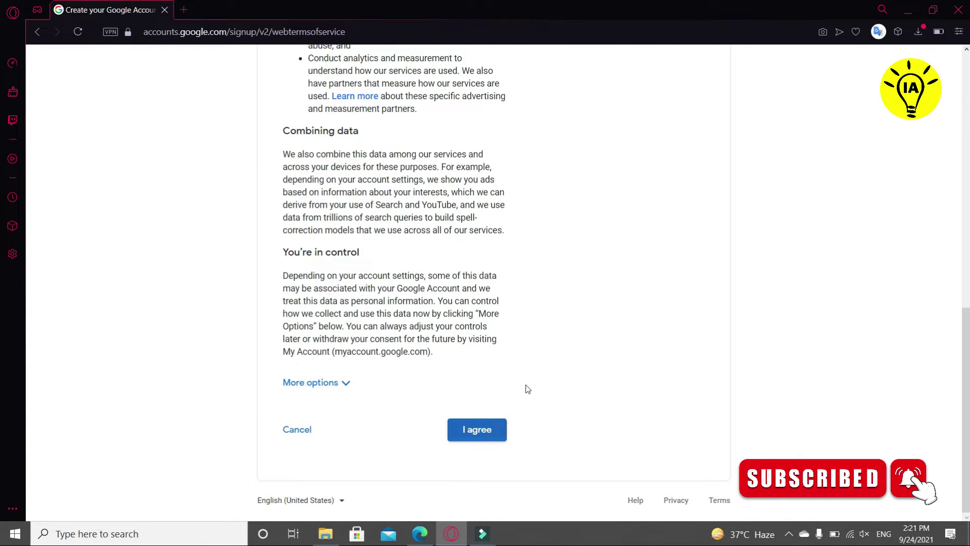
{"action": "scroll", "coordinate": [439, 166], "scroll_direction": "up", "scroll_amount": 6}
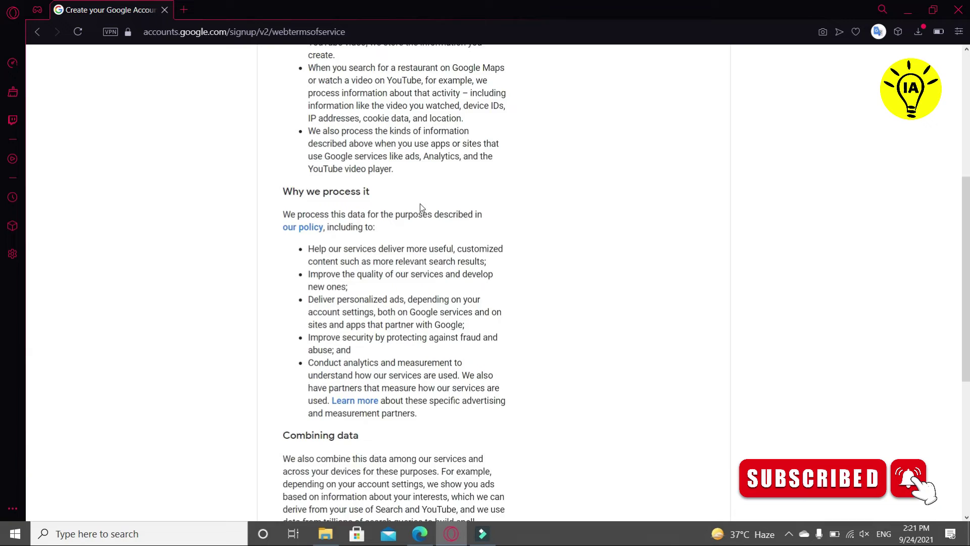
{"action": "scroll", "coordinate": [420, 207], "scroll_direction": "up", "scroll_amount": 6}
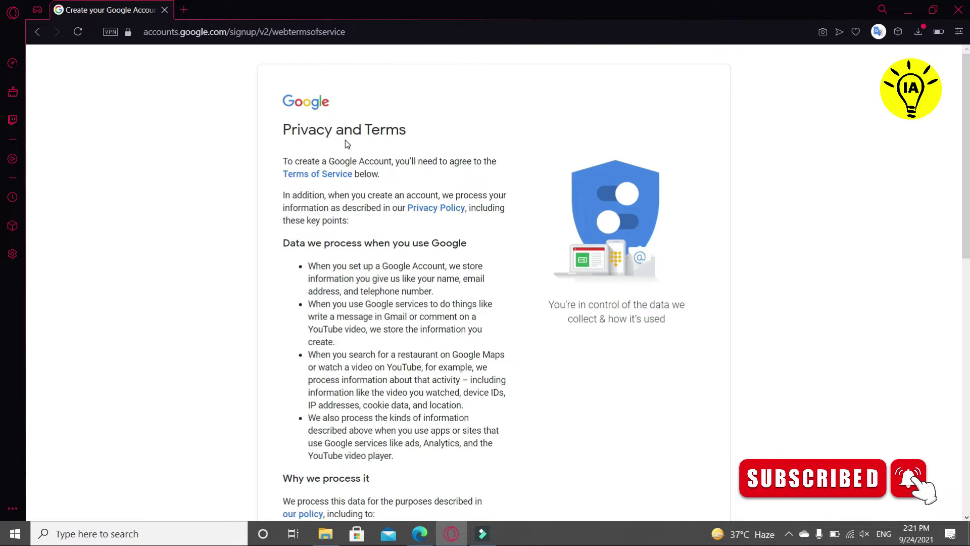
{"action": "scroll", "coordinate": [436, 252], "scroll_direction": "down", "scroll_amount": 12}
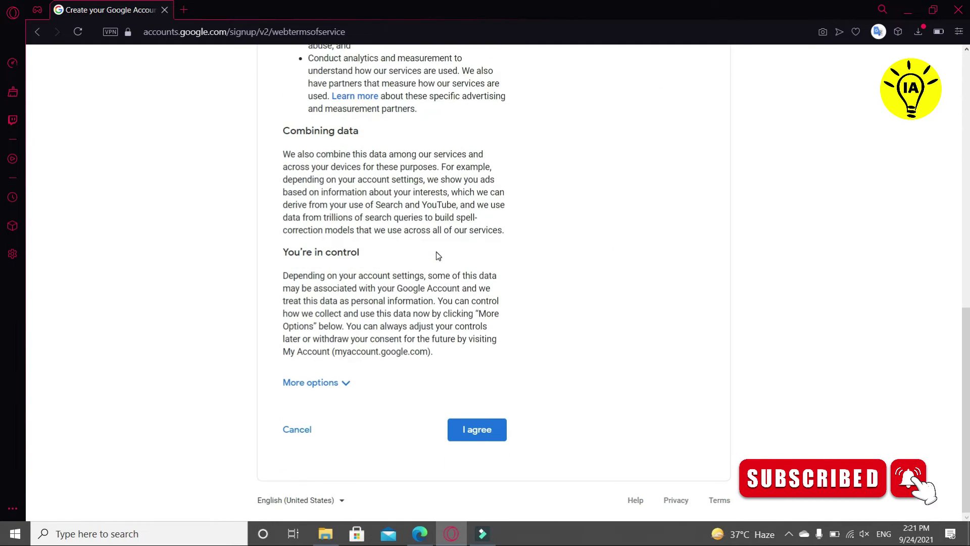
{"action": "left_click", "coordinate": [476, 423]}
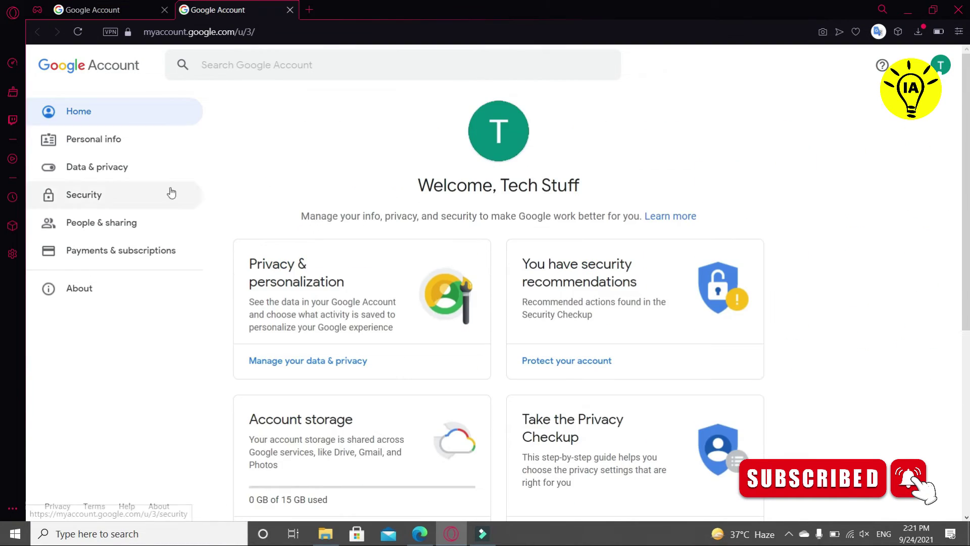
- Browse Personal info, showing birthday January 1, 1995, gender Male and the contact e-mail
{"action": "left_click", "coordinate": [100, 148]}
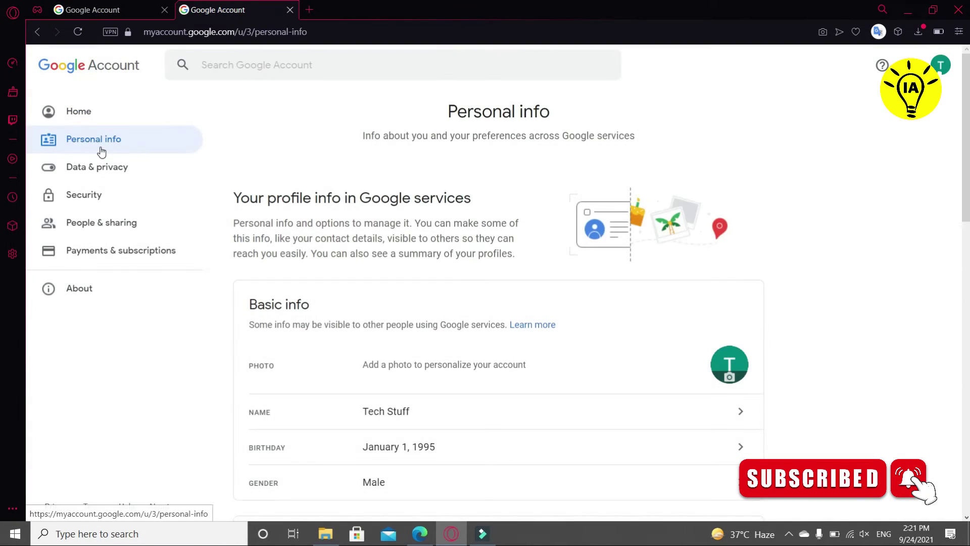
{"action": "scroll", "coordinate": [339, 207], "scroll_direction": "down", "scroll_amount": 2}
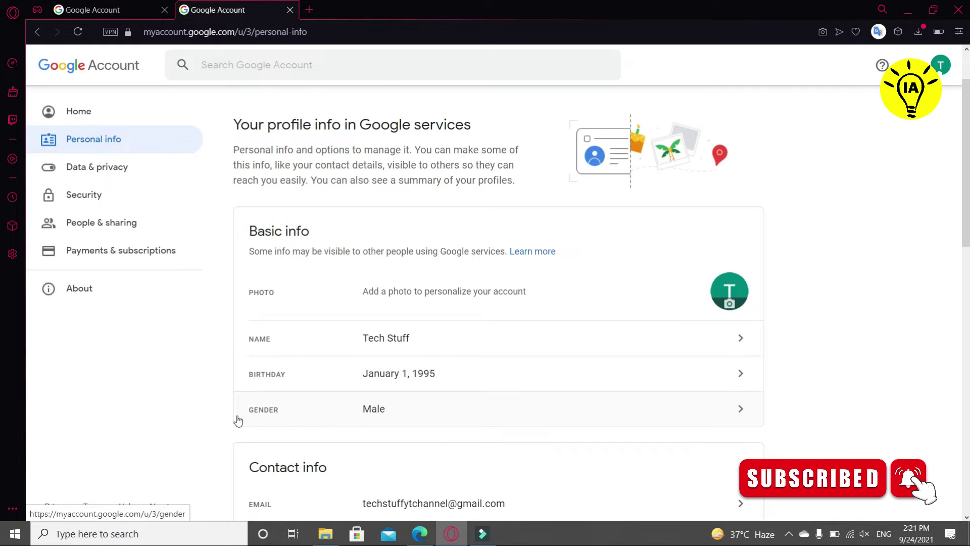
{"action": "scroll", "coordinate": [416, 423], "scroll_direction": "down", "scroll_amount": 4}
{"action": "scroll", "coordinate": [417, 423], "scroll_direction": "down", "scroll_amount": 3}
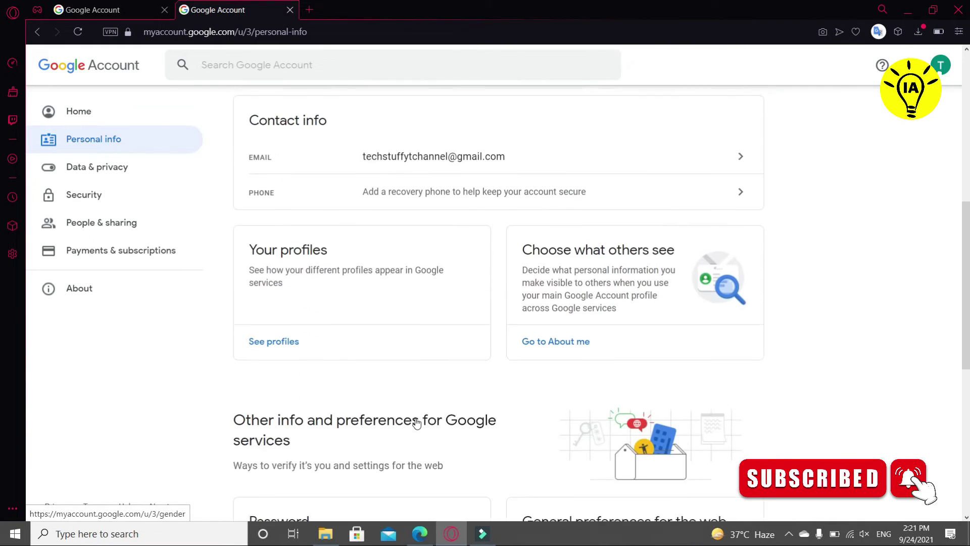
- Review the Data & privacy page's history and ad settings
{"action": "left_click", "coordinate": [123, 171]}
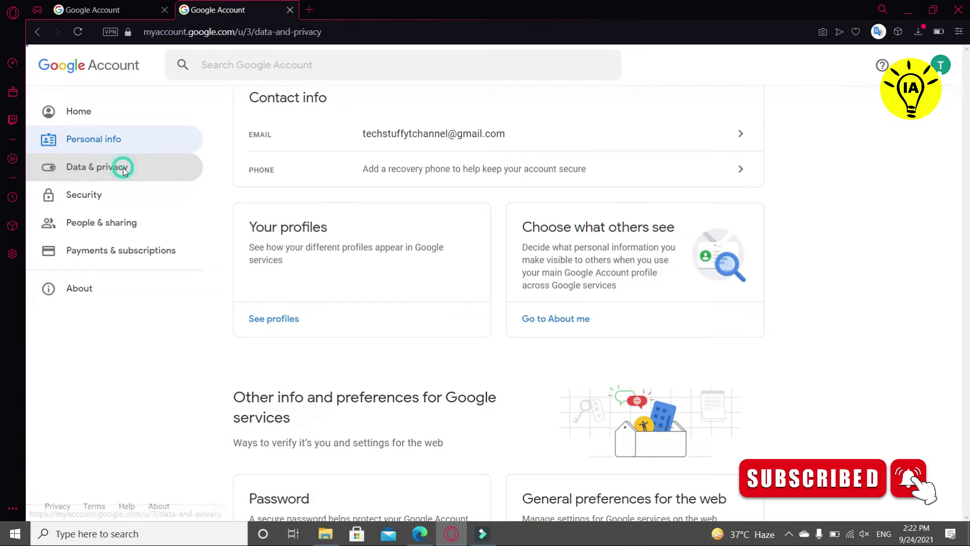
{"action": "scroll", "coordinate": [428, 241], "scroll_direction": "down", "scroll_amount": 8}
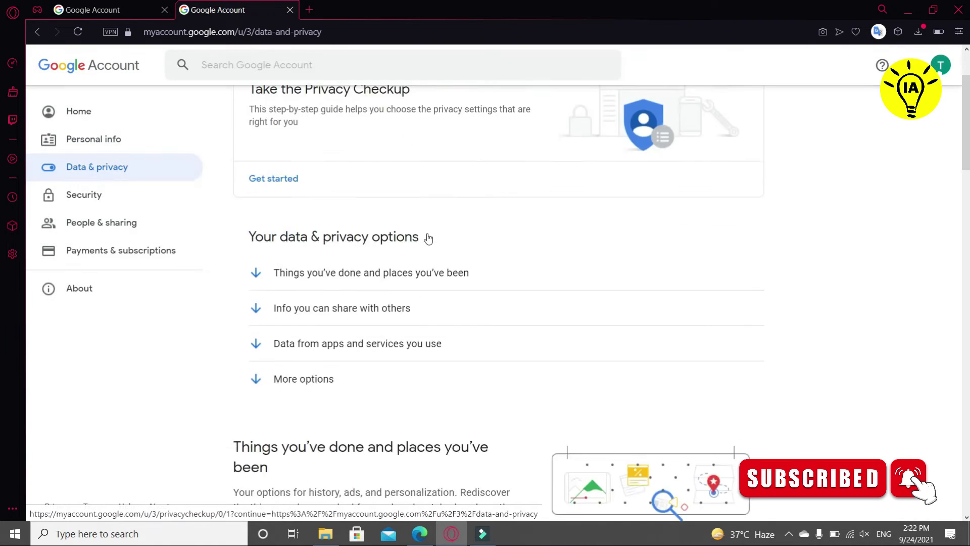
{"action": "scroll", "coordinate": [429, 239], "scroll_direction": "down", "scroll_amount": 2}
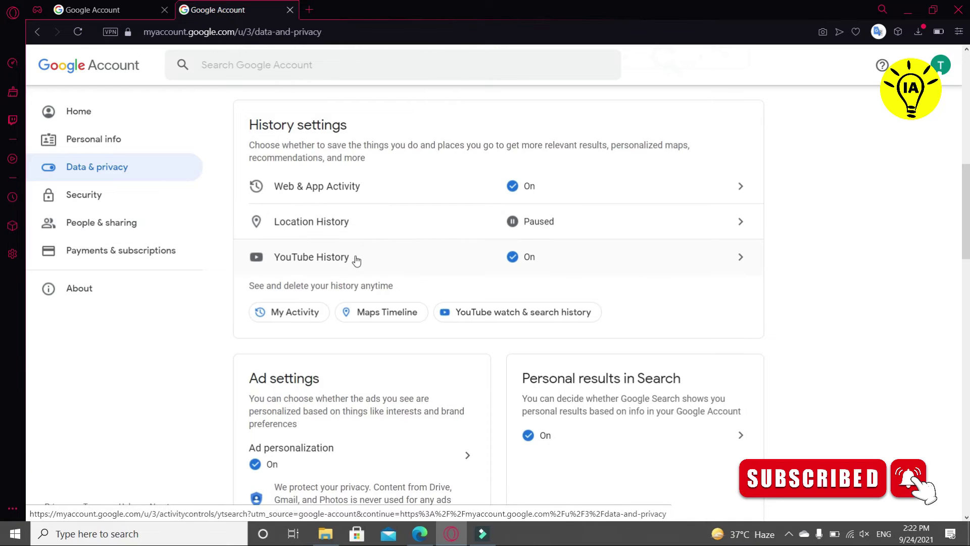
{"action": "scroll", "coordinate": [357, 260], "scroll_direction": "down", "scroll_amount": 2}
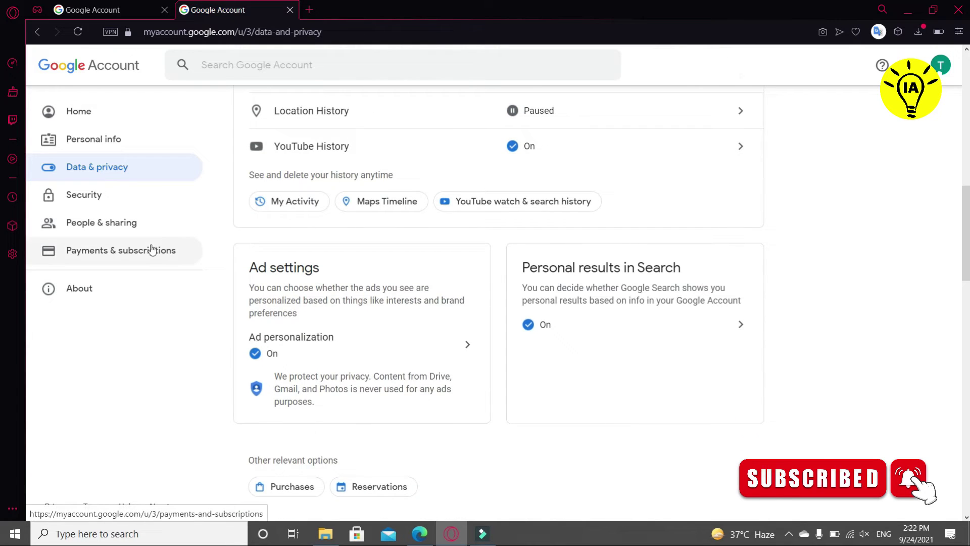
- Review the Security page: 2-Step Verification off, no recovery phone or e-mail
{"action": "left_click", "coordinate": [99, 198]}
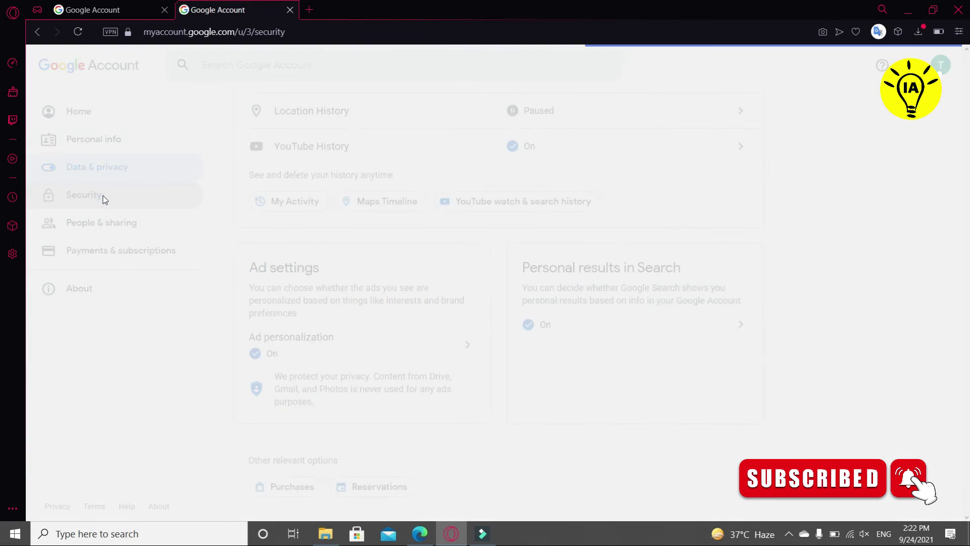
{"action": "scroll", "coordinate": [365, 255], "scroll_direction": "down", "scroll_amount": 1}
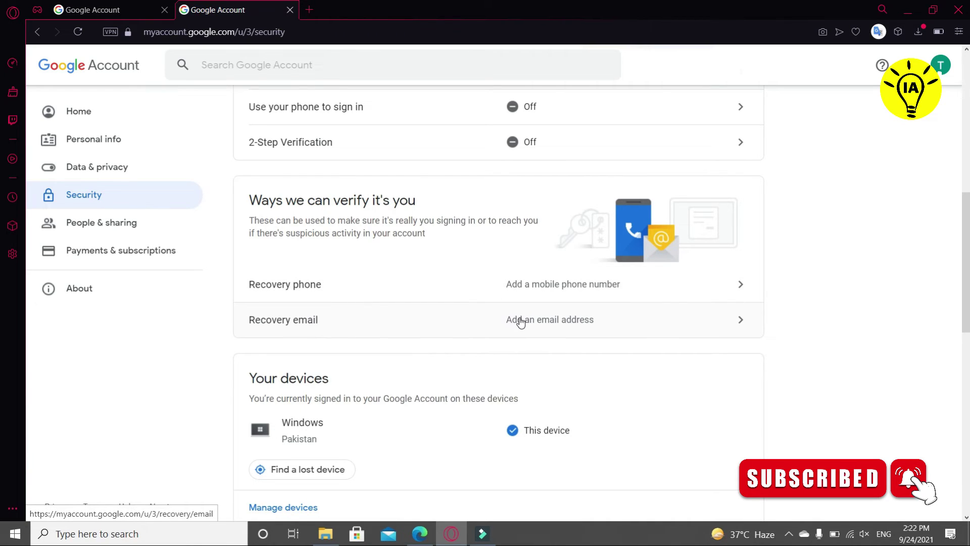
{"action": "scroll", "coordinate": [520, 322], "scroll_direction": "down", "scroll_amount": 3}
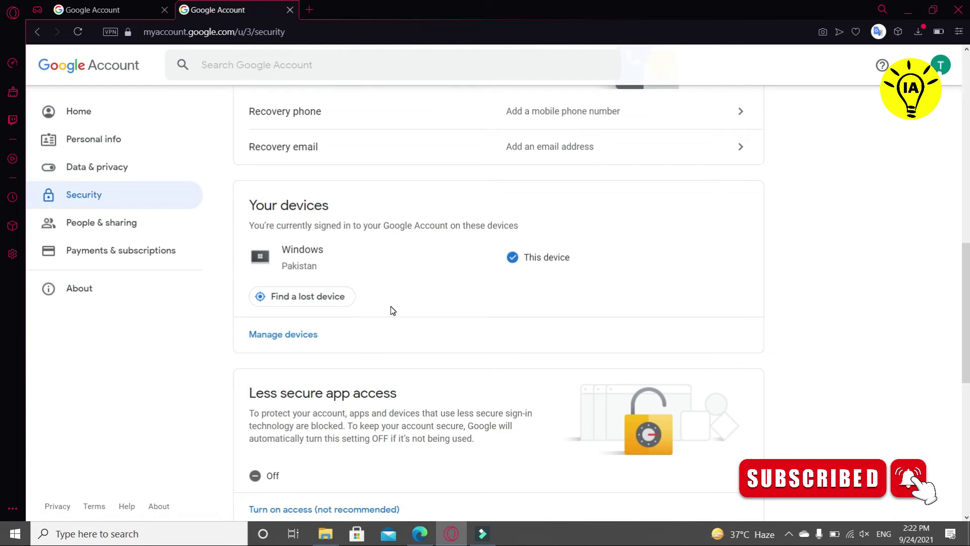
{"action": "scroll", "coordinate": [391, 307], "scroll_direction": "down", "scroll_amount": 3}
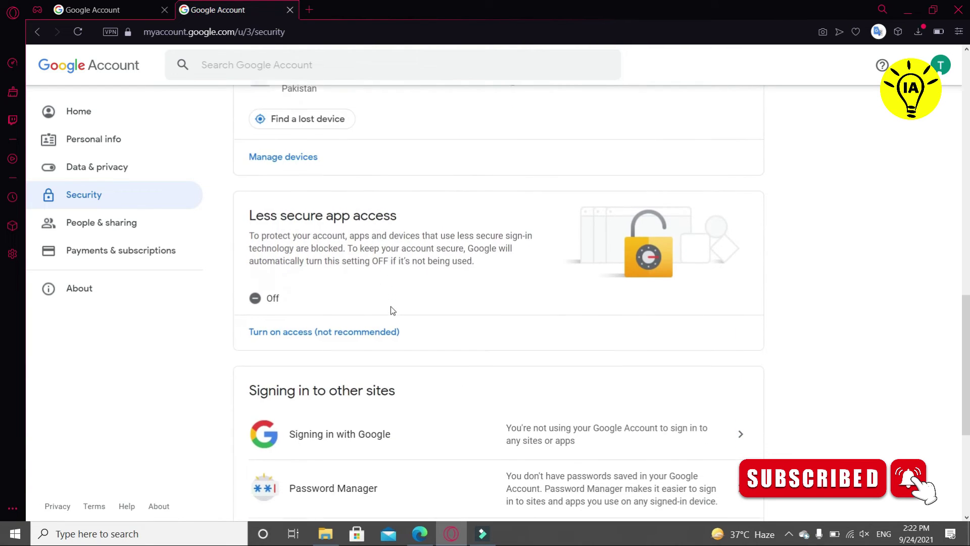
{"action": "scroll", "coordinate": [391, 311], "scroll_direction": "down", "scroll_amount": 3}
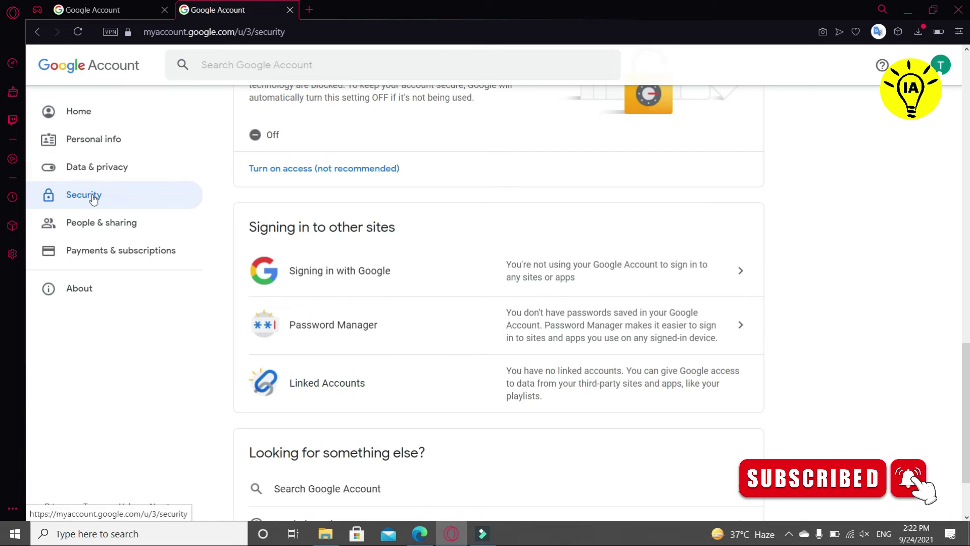
- Browse People & sharing down to its contacts, blocked users and business personalization settings
{"action": "left_click", "coordinate": [103, 224]}
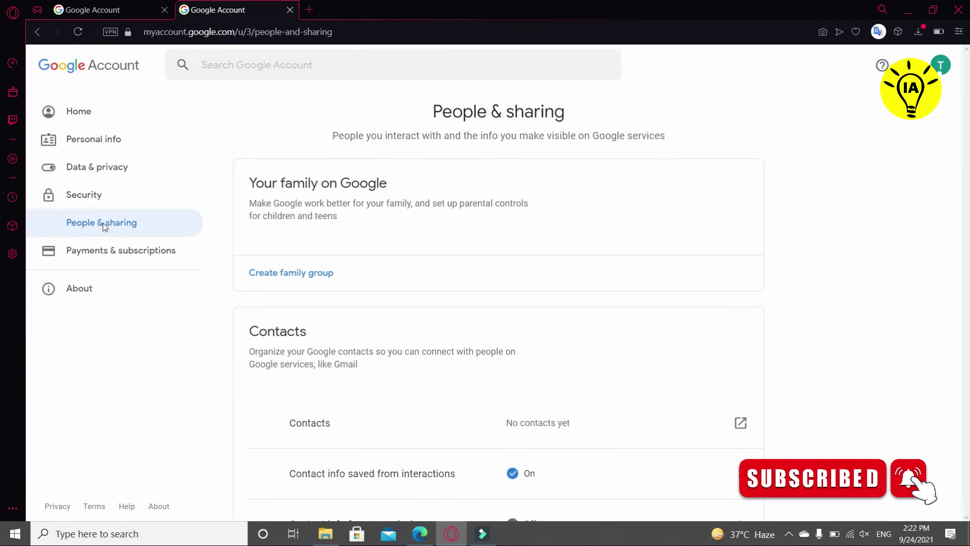
{"action": "scroll", "coordinate": [370, 289], "scroll_direction": "down", "scroll_amount": 3}
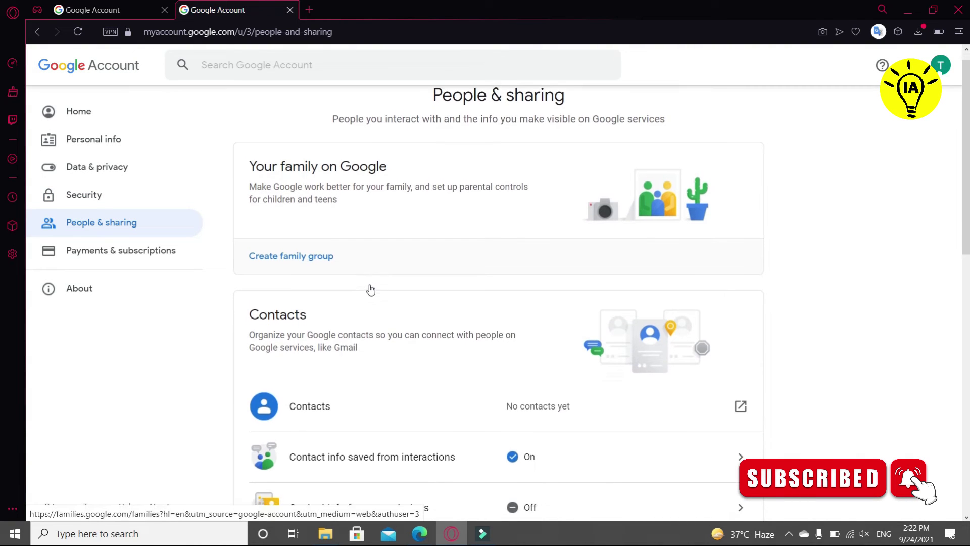
{"action": "scroll", "coordinate": [370, 289], "scroll_direction": "down", "scroll_amount": 1}
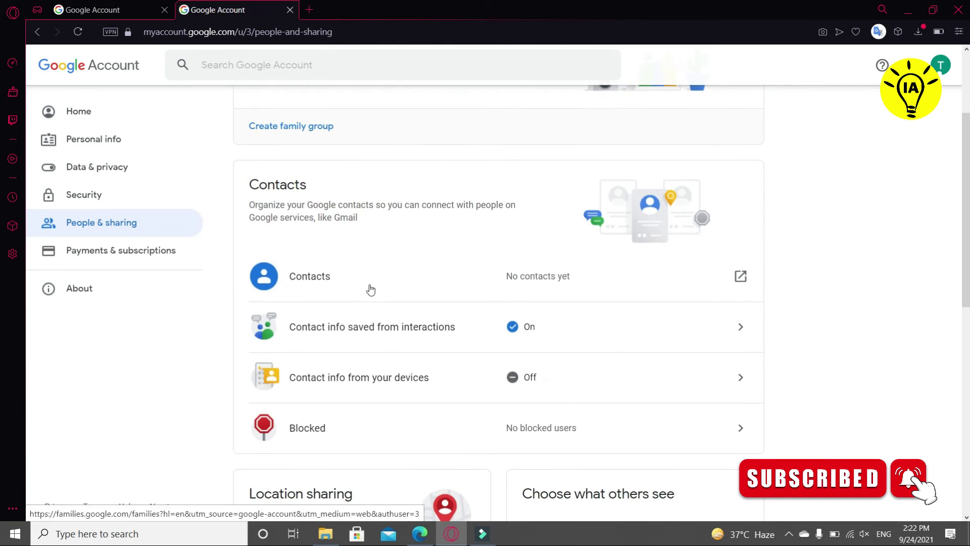
{"action": "scroll", "coordinate": [371, 289], "scroll_direction": "down", "scroll_amount": 2}
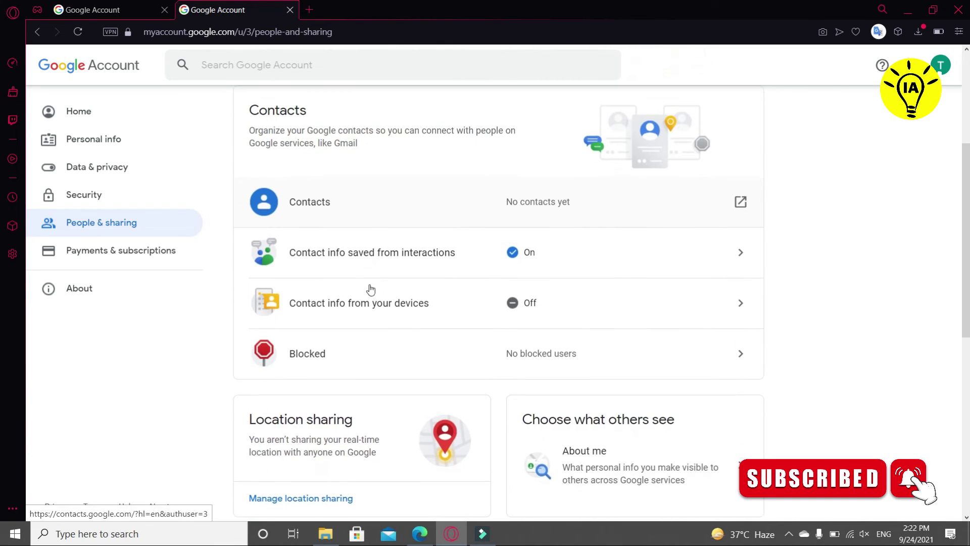
{"action": "scroll", "coordinate": [370, 289], "scroll_direction": "down", "scroll_amount": 7}
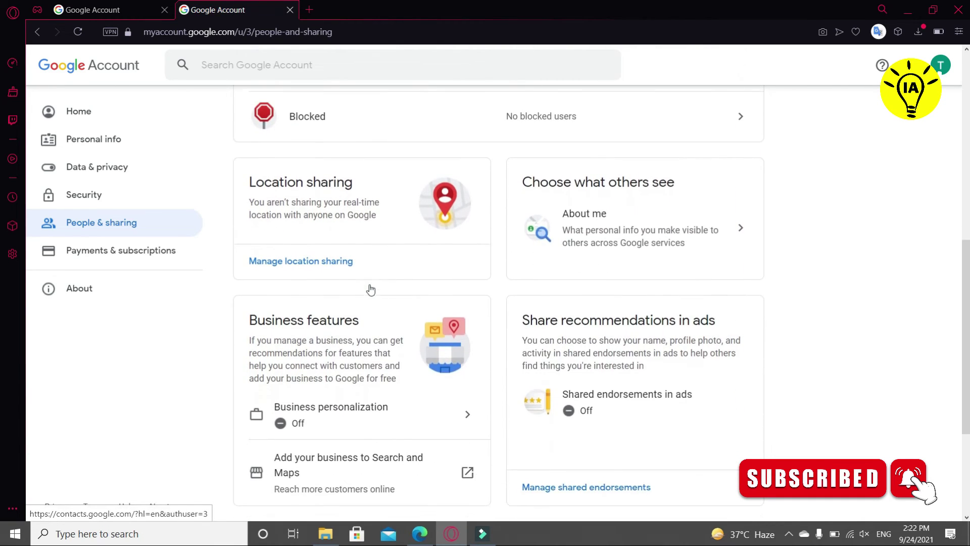
{"action": "scroll", "coordinate": [371, 289], "scroll_direction": "down", "scroll_amount": 1}
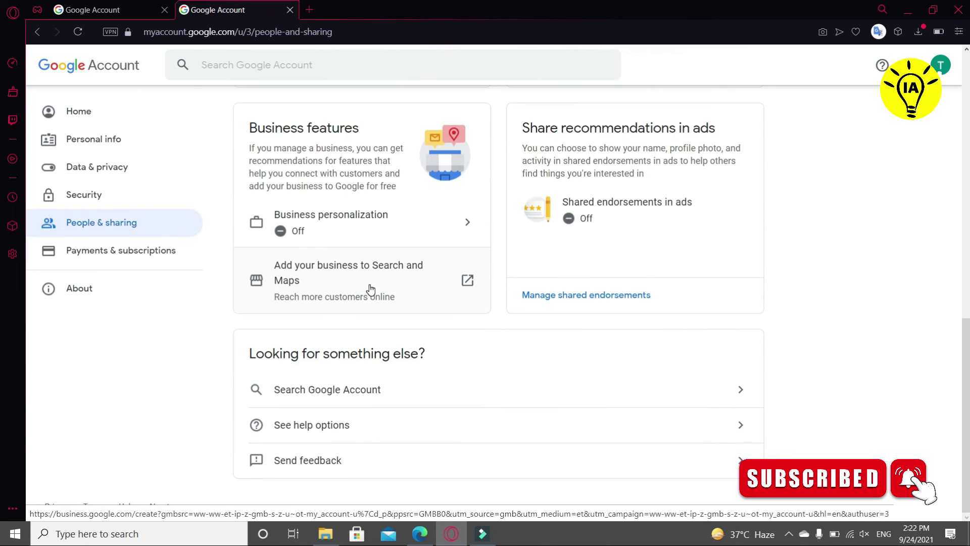
- Browse Payments & subscriptions, including payment methods and 0 GB of 15 GB storage used
{"action": "left_click", "coordinate": [108, 258]}
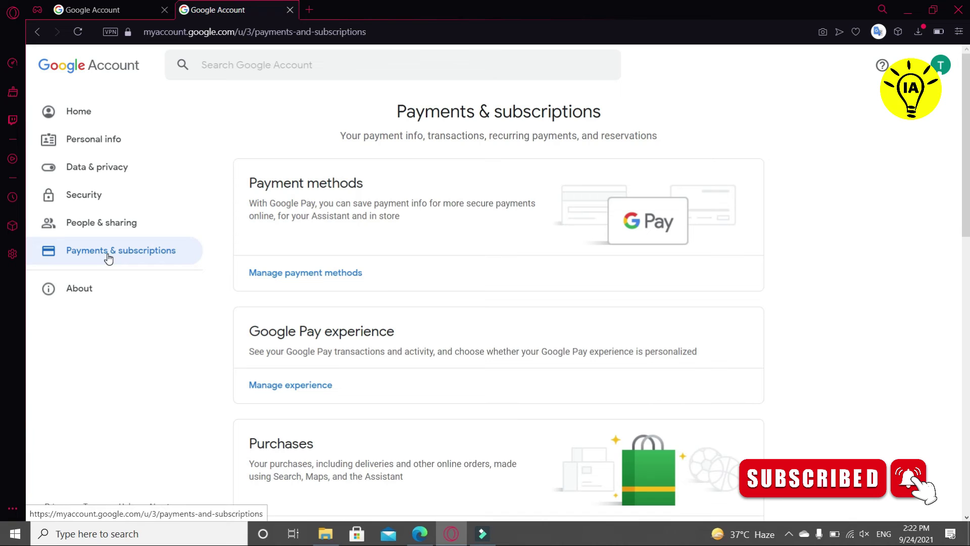
{"action": "scroll", "coordinate": [395, 283], "scroll_direction": "down", "scroll_amount": 2}
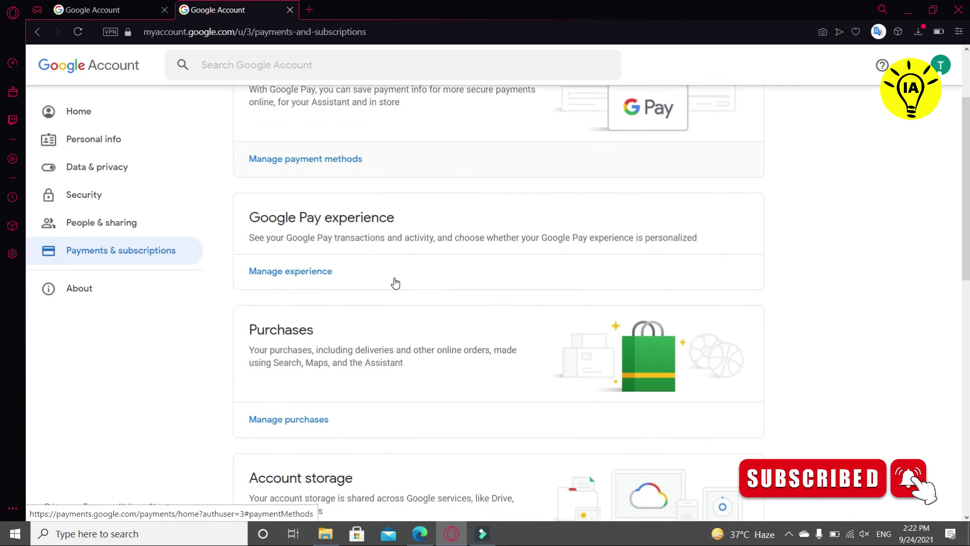
{"action": "scroll", "coordinate": [396, 283], "scroll_direction": "down", "scroll_amount": 8}
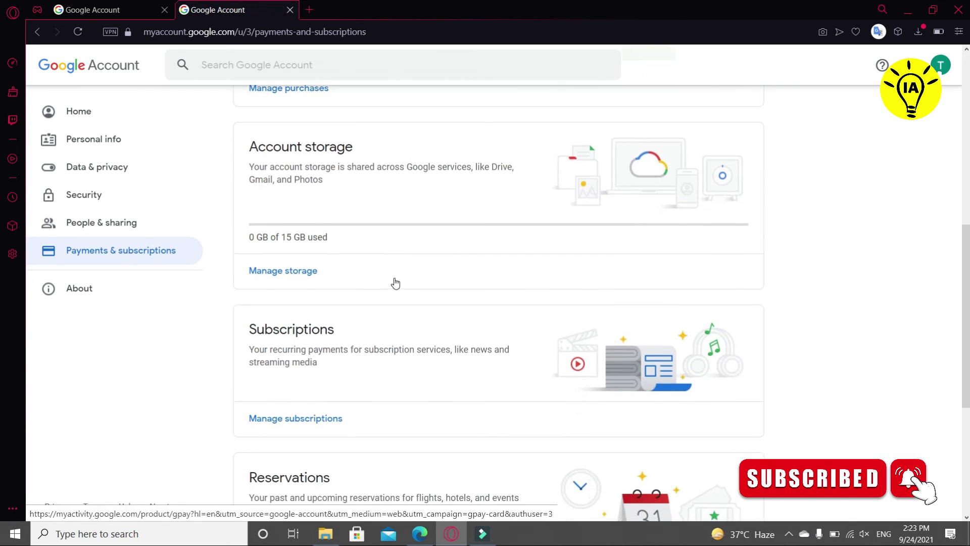
{"action": "scroll", "coordinate": [396, 283], "scroll_direction": "down", "scroll_amount": 1}
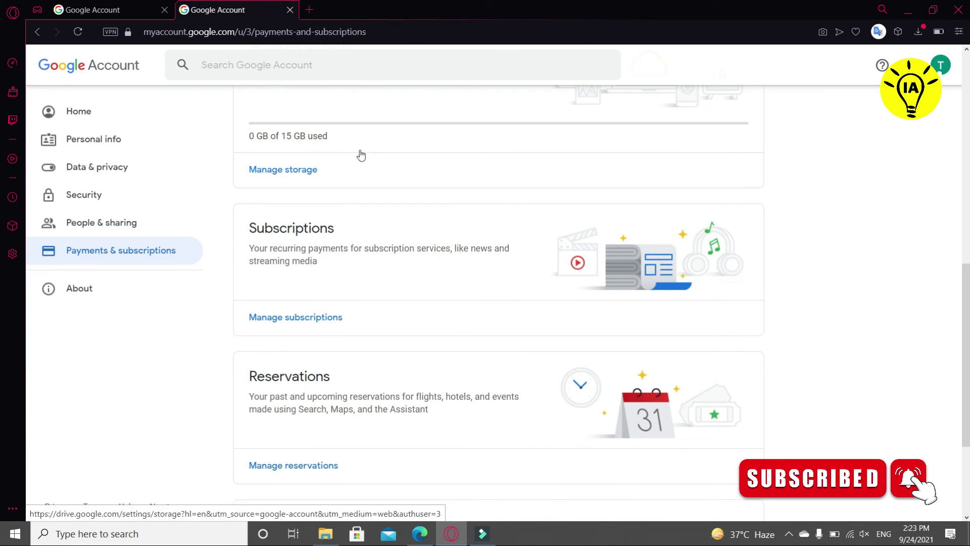
{"action": "scroll", "coordinate": [386, 156], "scroll_direction": "down", "scroll_amount": 3}
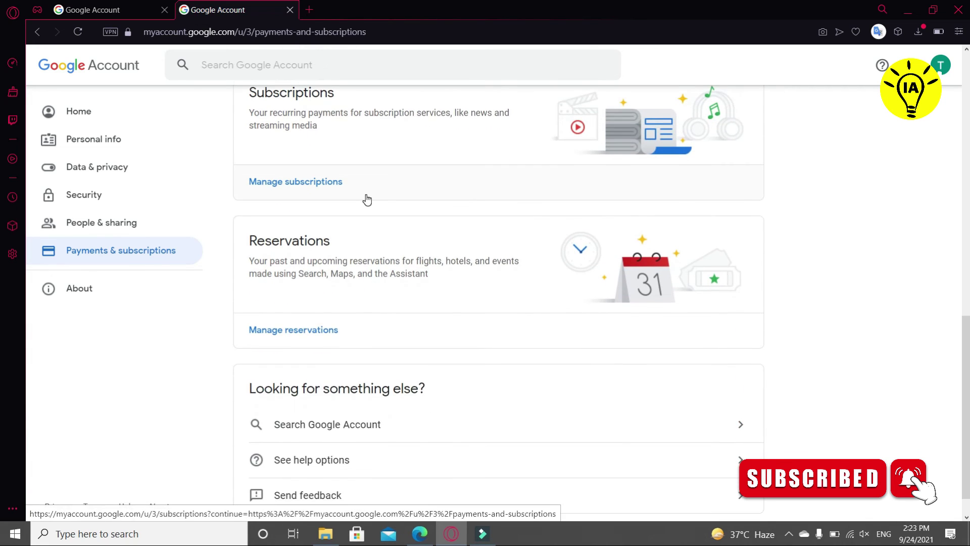
{"action": "scroll", "coordinate": [368, 200], "scroll_direction": "down", "scroll_amount": 1}
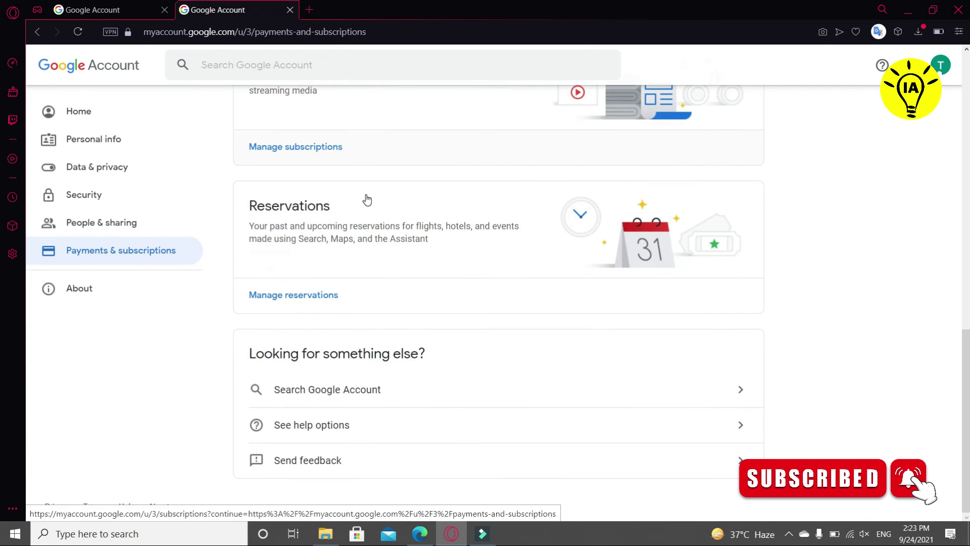
- Open the About page, 'All of Google, working for you', from the sidebar
{"action": "left_click", "coordinate": [112, 292]}
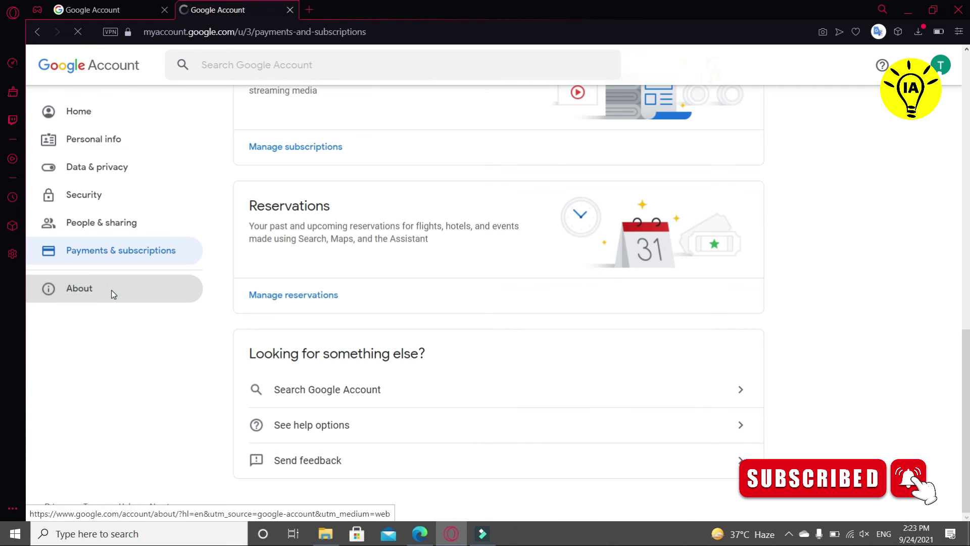